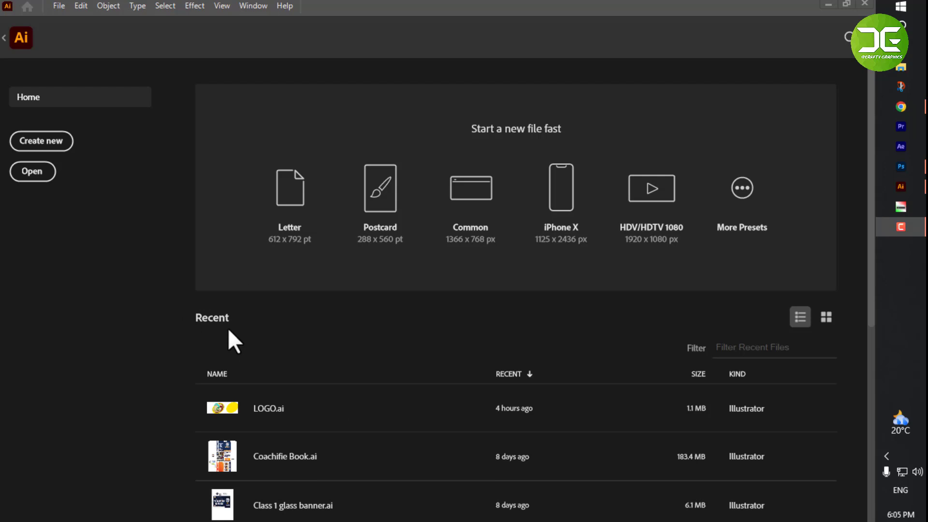
- Create a 120 x 60 in landscape document with two artboards from the recent custom preset and open the document properties
left_click(45, 145)
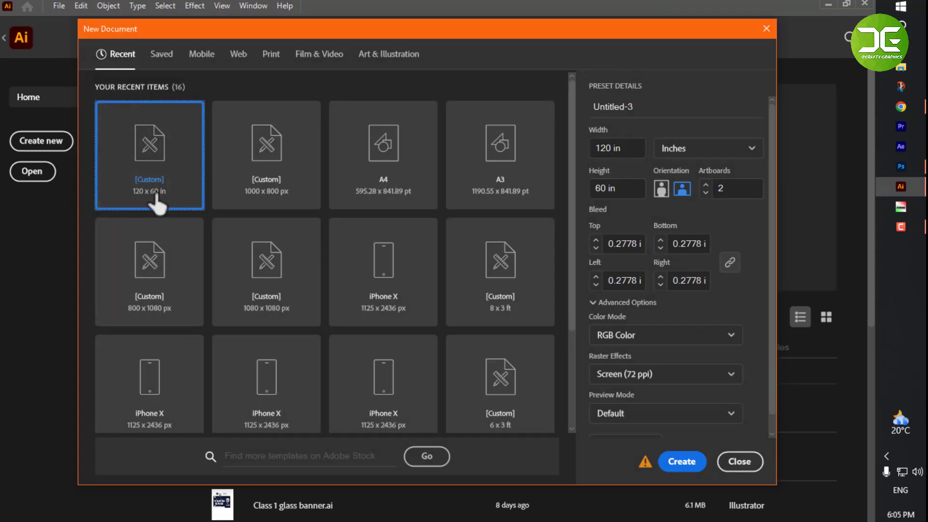
left_click(677, 463)
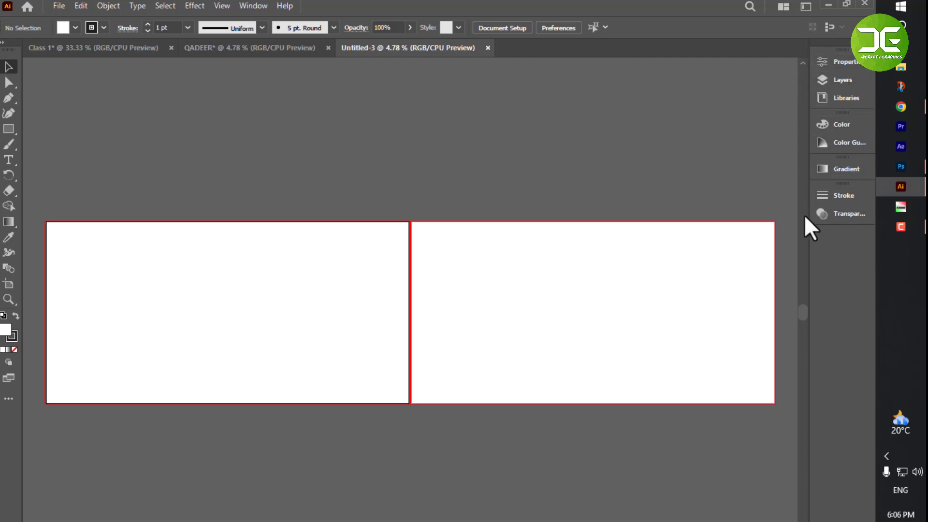
left_click(851, 61)
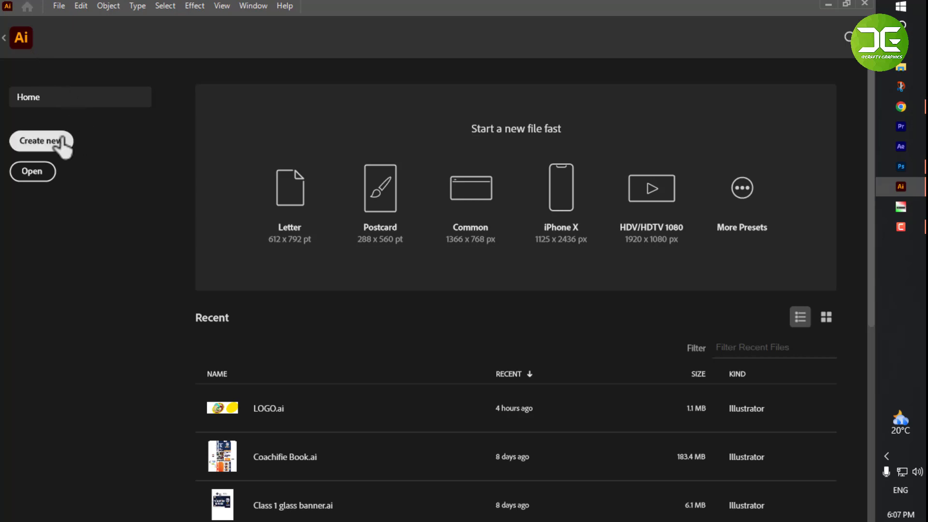
- Start another new document, look through the recent and saved presets, and switch to the mobile presets with iPhone X chosen
left_click(44, 140)
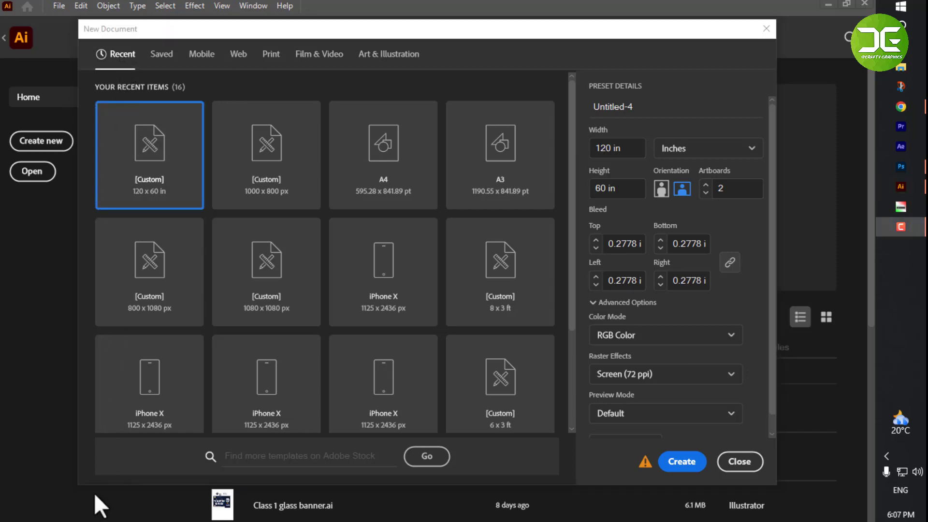
left_click(173, 261)
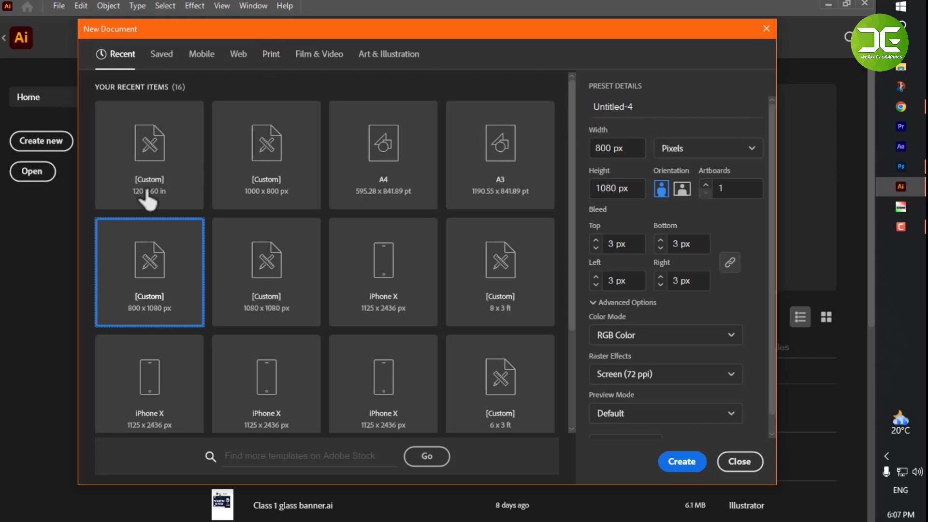
scroll(300, 304, "down", 3)
scroll(301, 302, "up", 3)
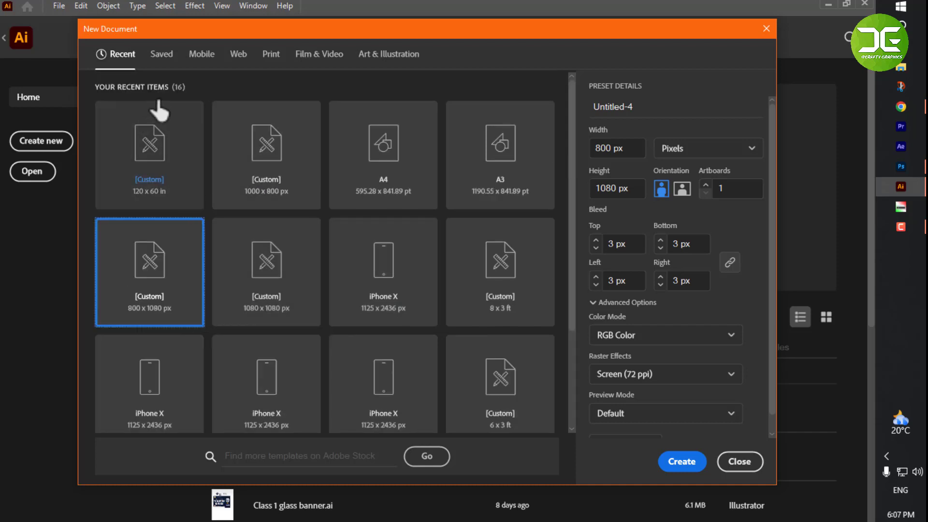
left_click(161, 58)
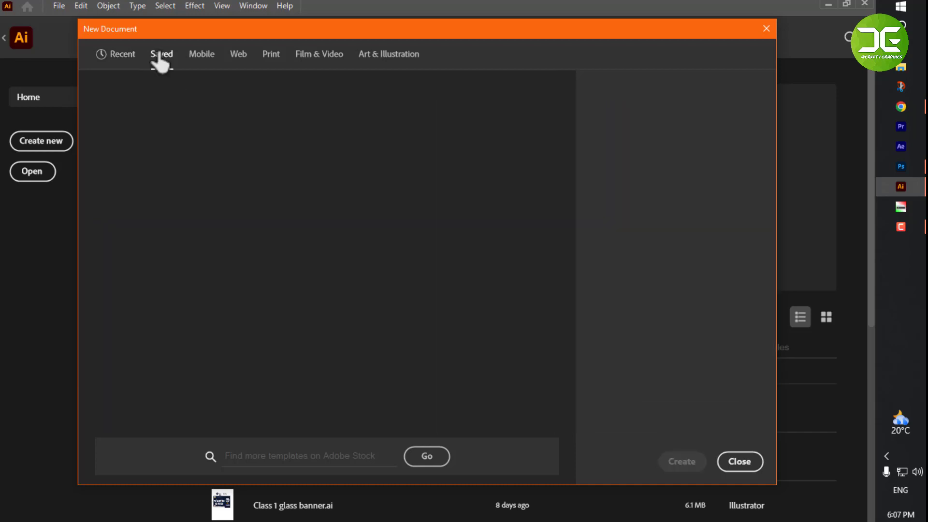
left_click(206, 55)
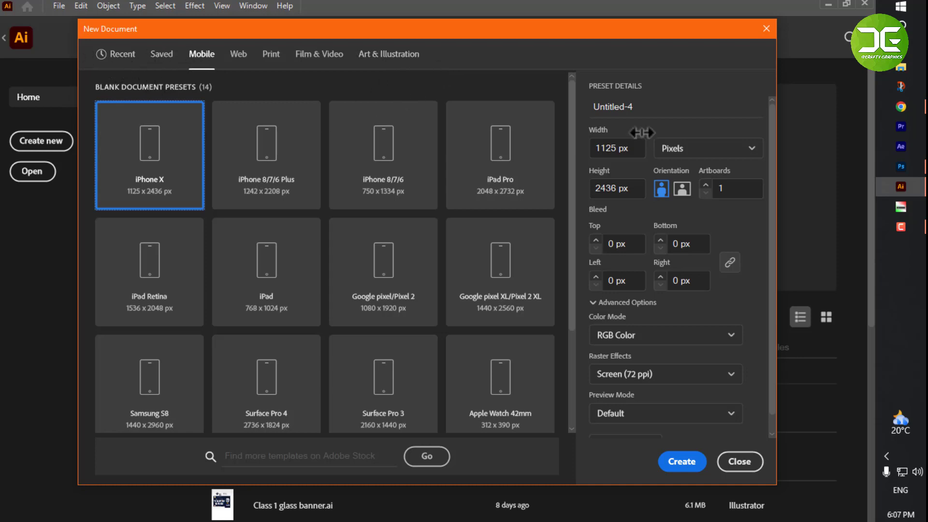
- Name the new document CLASS 1 and keep its measurement unit as pixels
triple_click(643, 102)
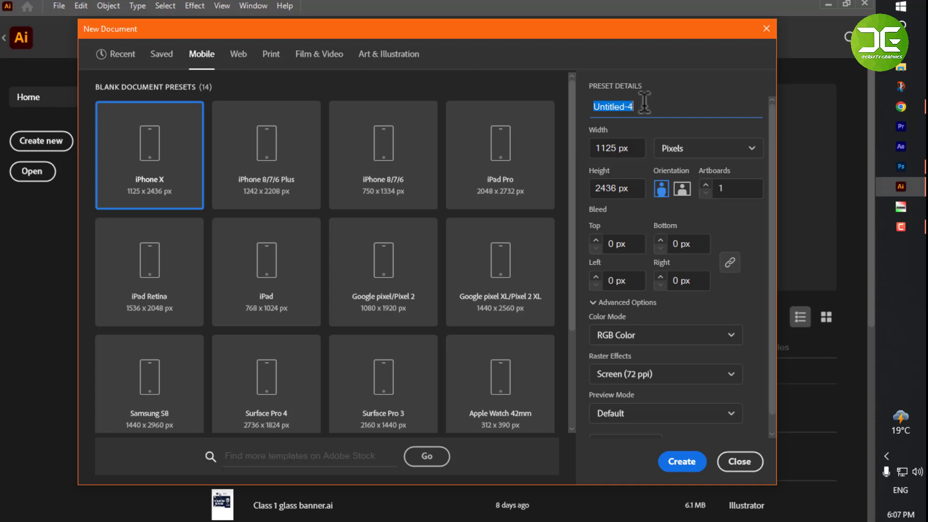
type("CLASS 1")
left_click(663, 154)
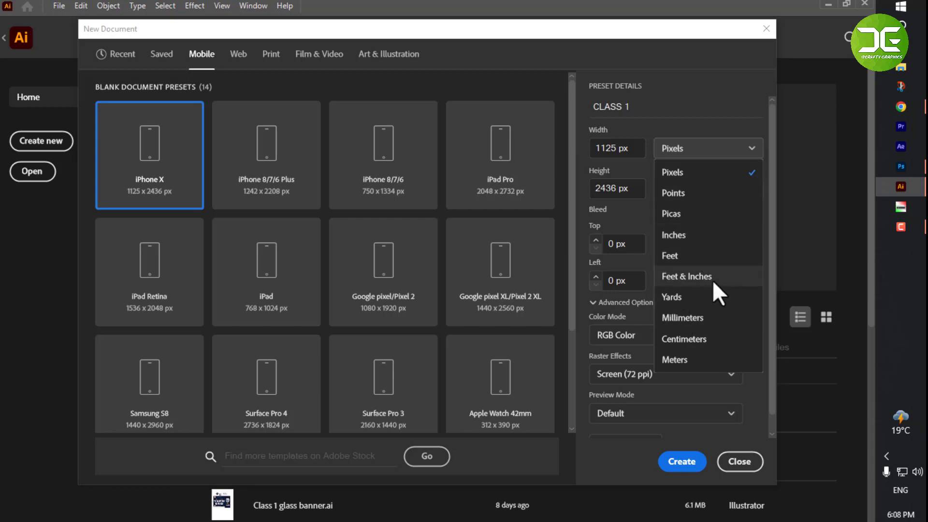
left_click(676, 148)
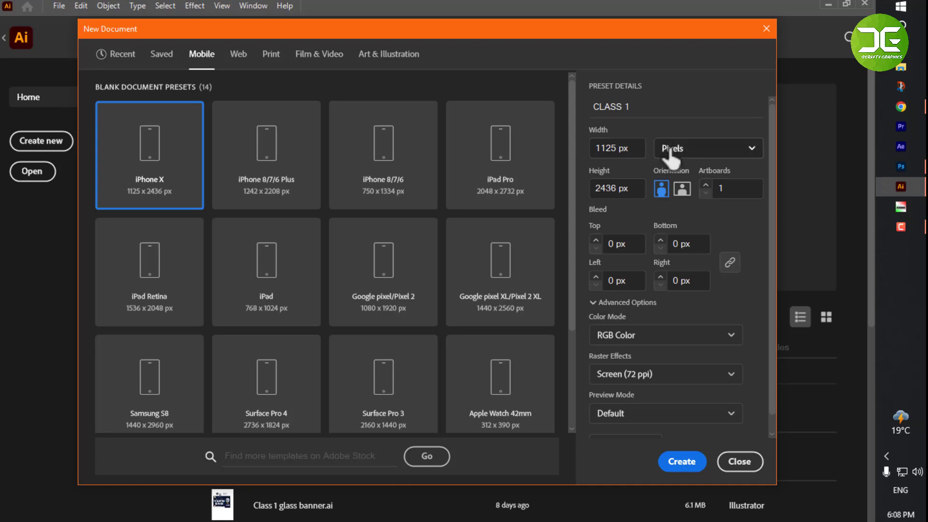
- Set the new document's width to 1000 px and its height to 800 px, keeping pixels as the unit
left_click_drag(633, 148, 578, 157)
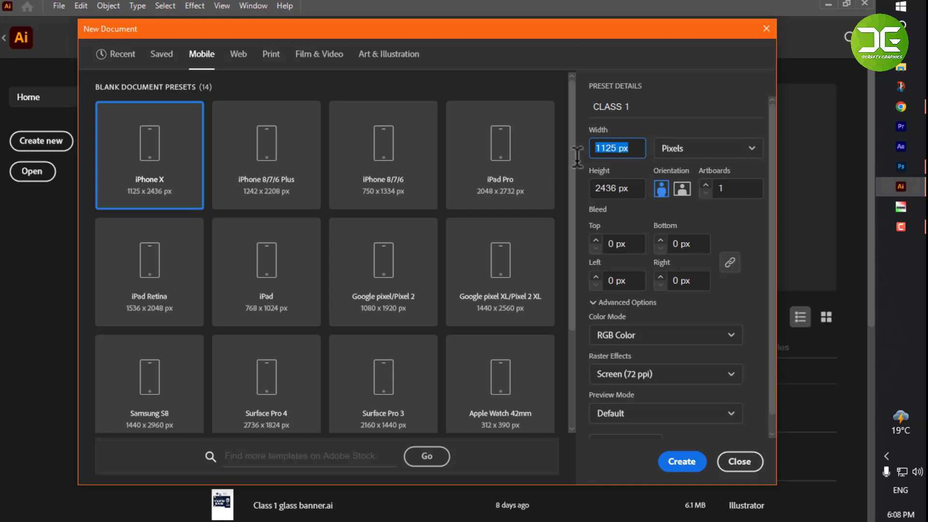
type("1000")
type("80")
type("0")
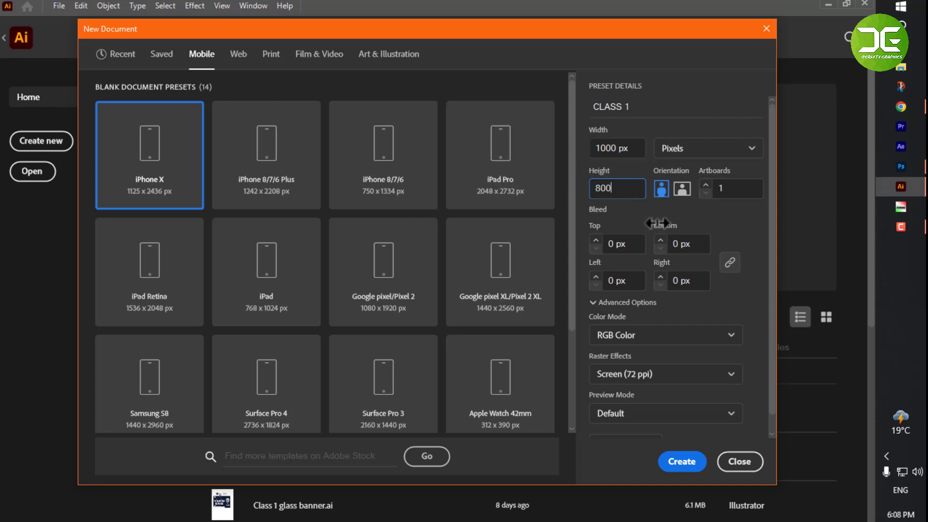
left_click(667, 216)
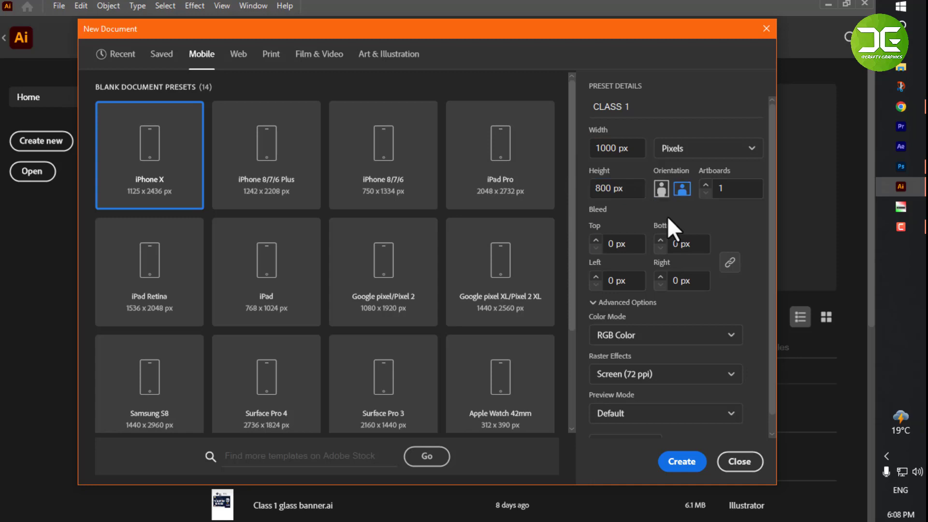
left_click(690, 154)
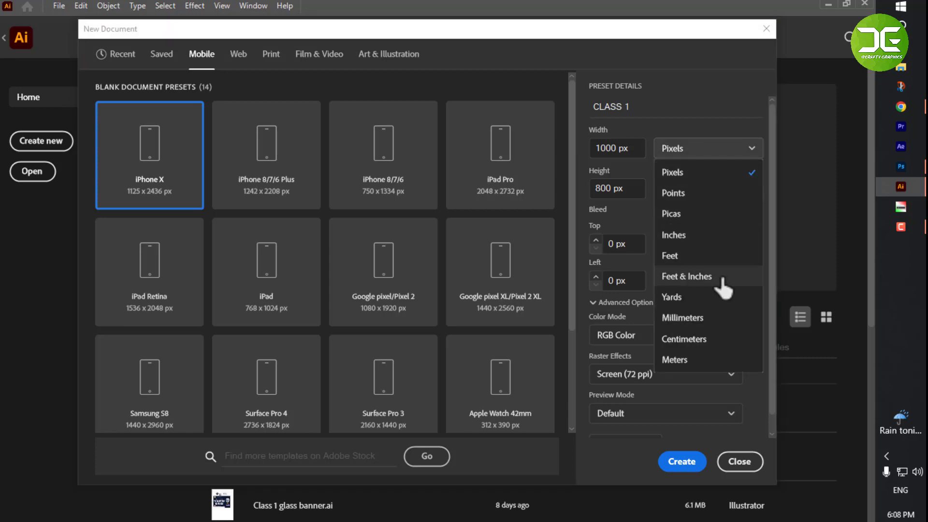
left_click(689, 99)
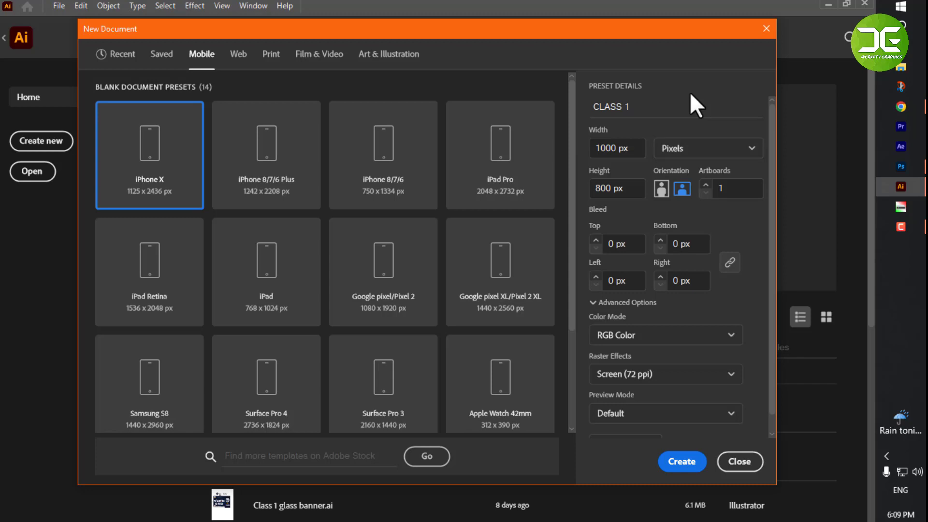
- Compare the portrait and landscape orientations, settle on landscape, and create the CLASS 1 document
left_click(661, 190)
left_click(682, 189)
left_click(685, 463)
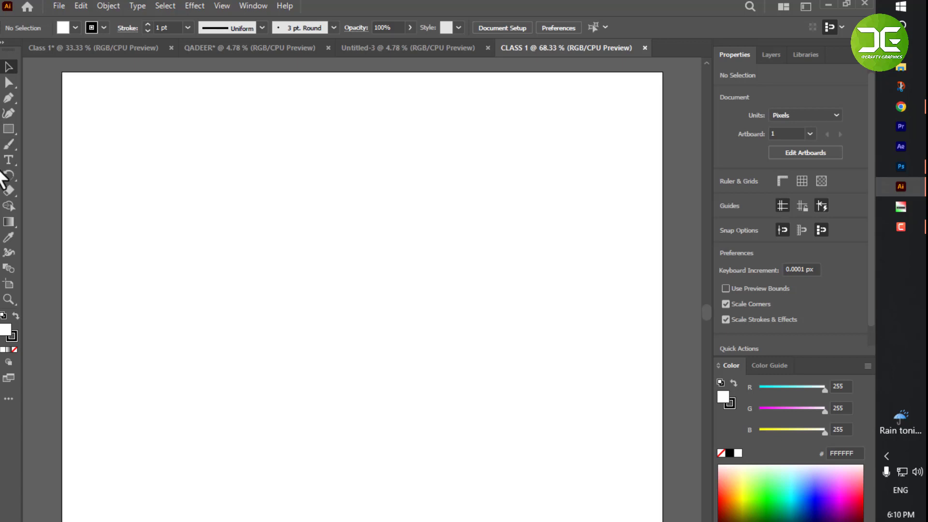
key("ctrl+minus")
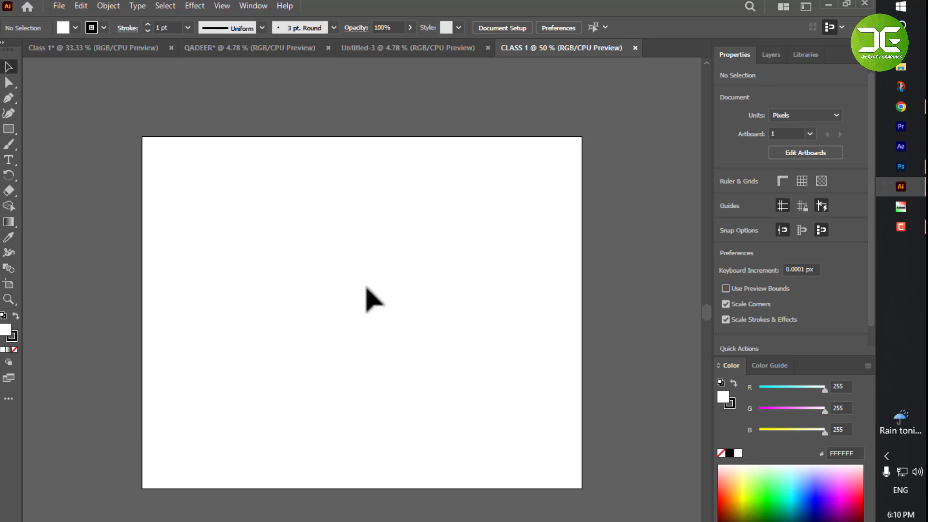
- Create another 1000 x 800 px landscape document with four artboards and close it again
left_click(28, 7)
left_click(50, 5)
left_click(51, 6)
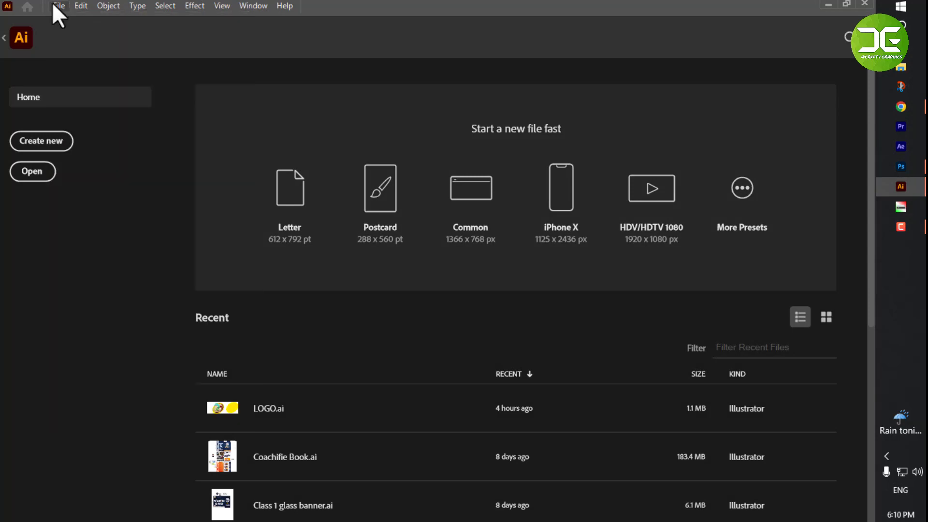
left_click(37, 142)
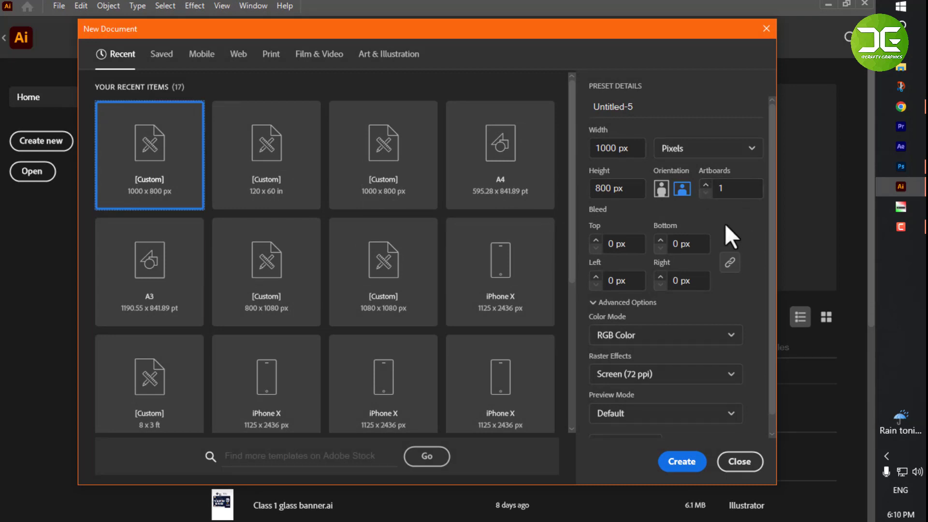
left_click_drag(726, 188, 662, 190)
type("22")
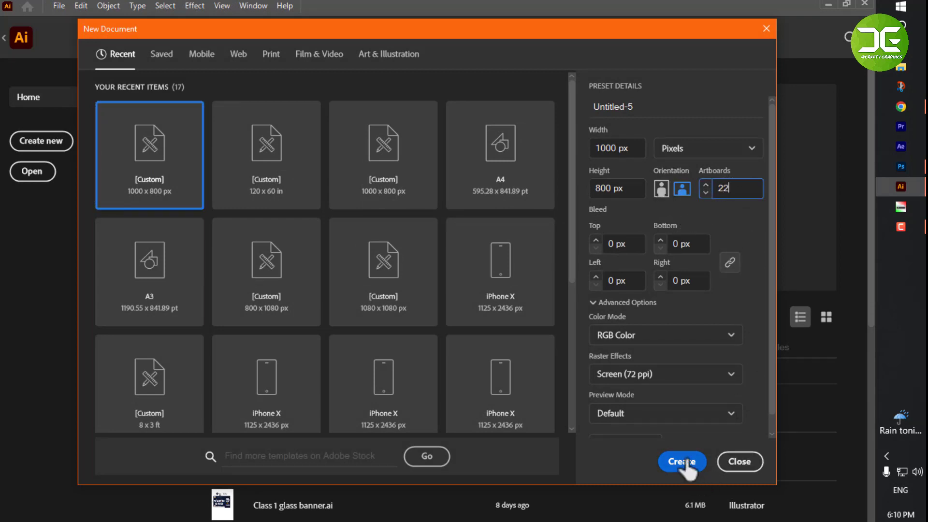
key("BackSpace")
key("BackSpace")
type("4")
left_click(691, 470)
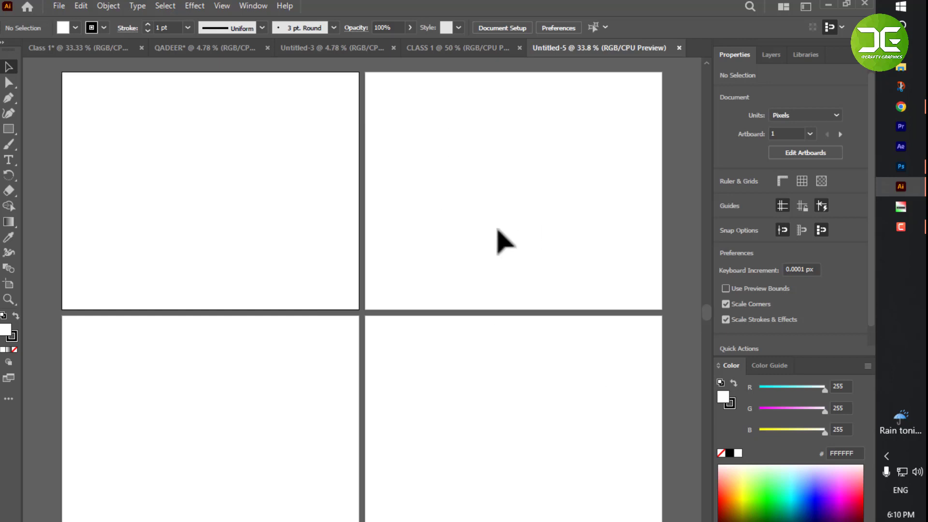
left_click(678, 47)
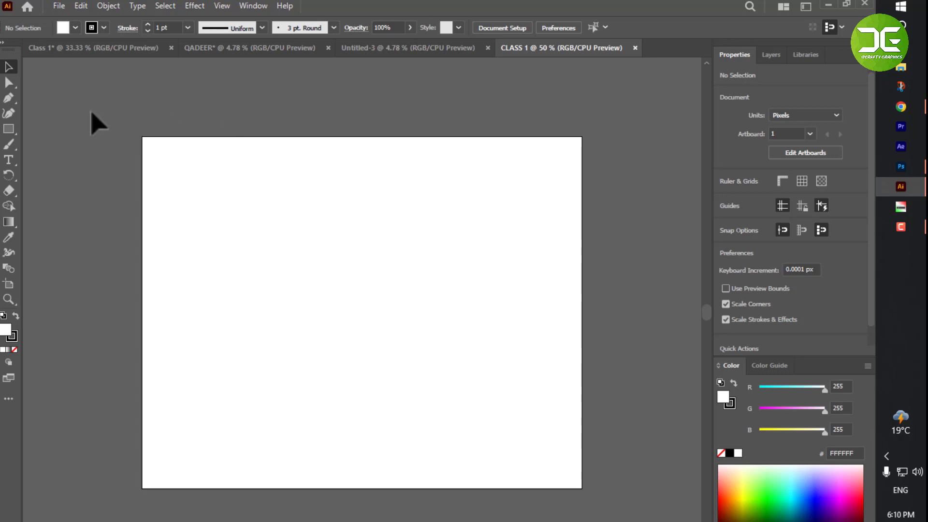
- Draw three rectangles: about 298 x 309 px at the artboard's upper left, a wide one crossing its right edge, and about 497 x 407 px below
left_click(9, 129)
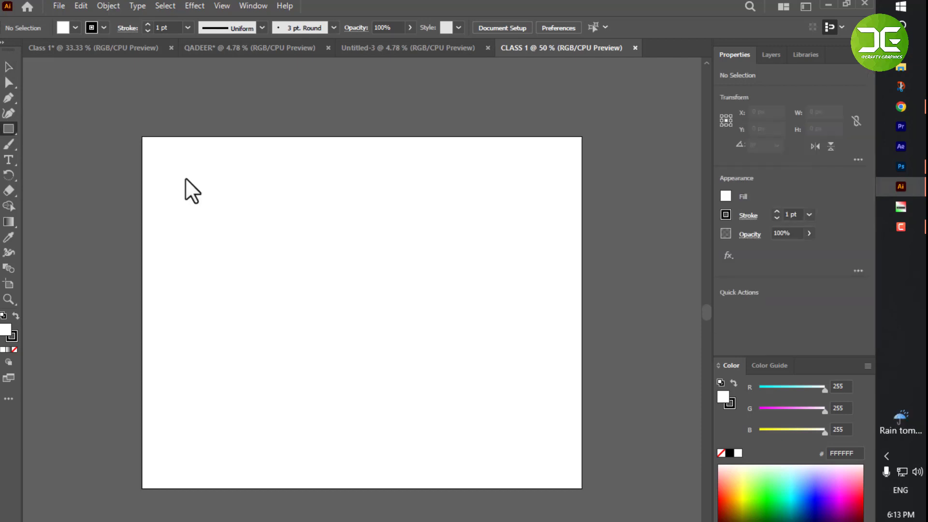
left_click_drag(185, 177, 317, 313)
left_click_drag(336, 172, 594, 354)
left_click_drag(244, 297, 462, 475)
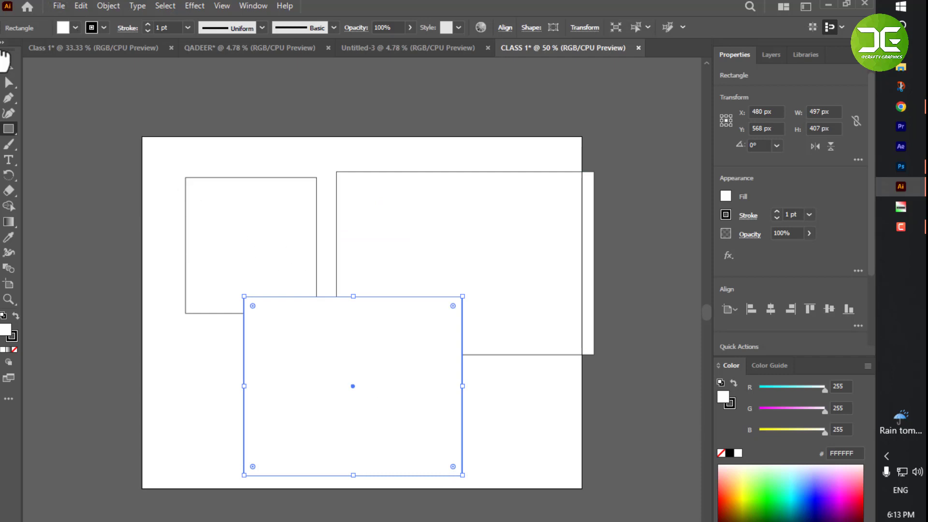
- Swap the fill and stroke colours of the large lower rectangle to give it a black fill
left_click(16, 317)
left_click(217, 240)
left_click(356, 260)
- Move the smaller white rectangle up into the artboard's upper-left corner
left_click(9, 66)
left_click(224, 220)
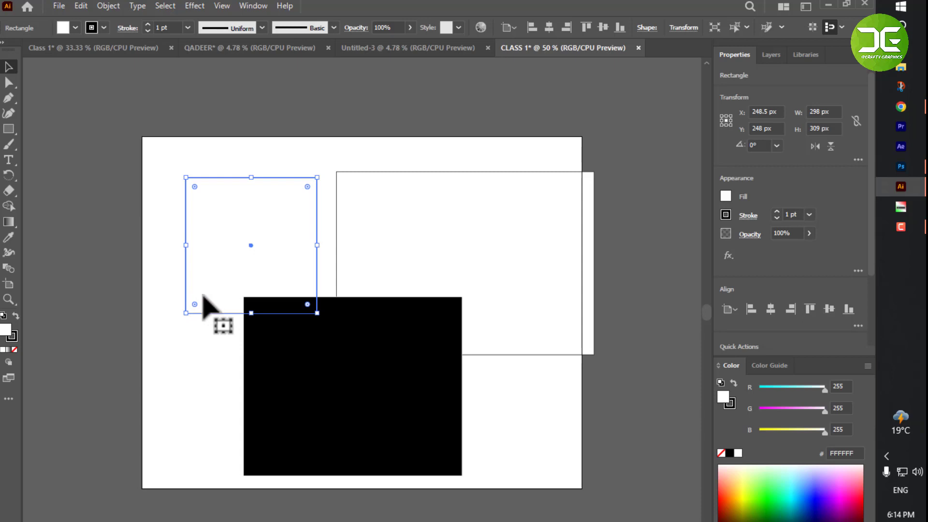
left_click_drag(269, 228, 235, 190)
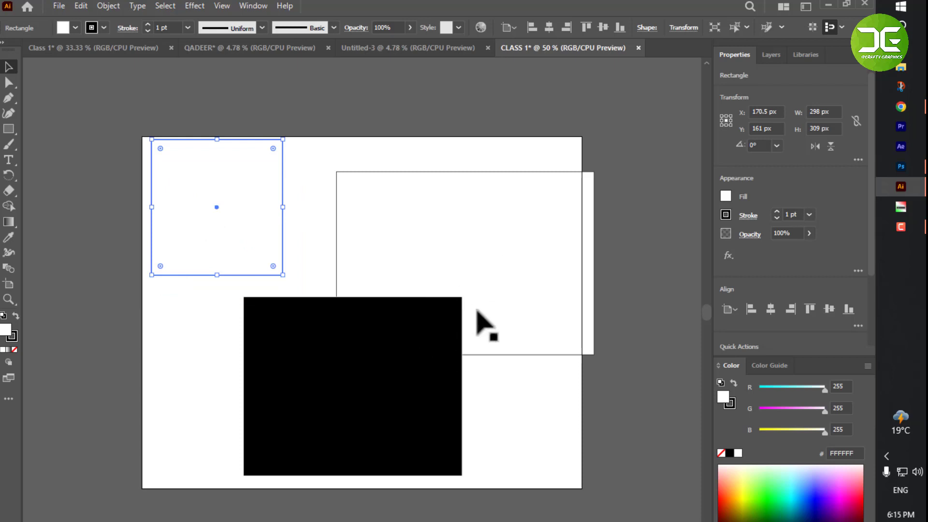
- Shorten the upper-left rectangle from its top edge to about 206 px high, keeping its width, and undo the resize
left_click(390, 346)
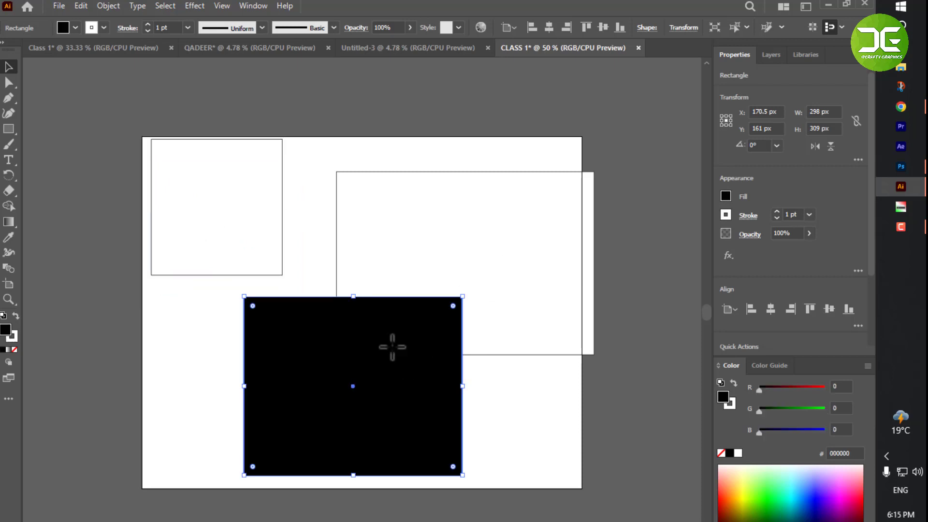
left_click(419, 264)
left_click(256, 194)
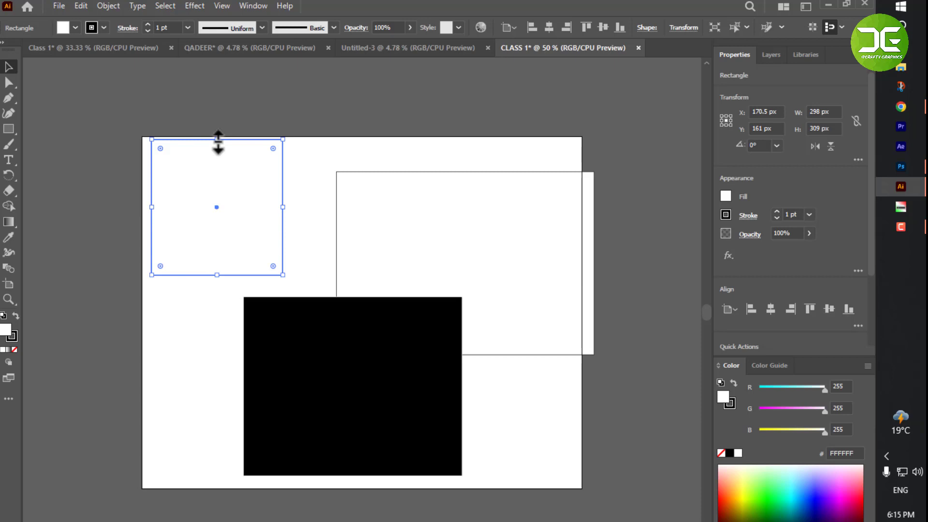
left_click_drag(217, 140, 216, 147)
left_click_drag(216, 169, 246, 188)
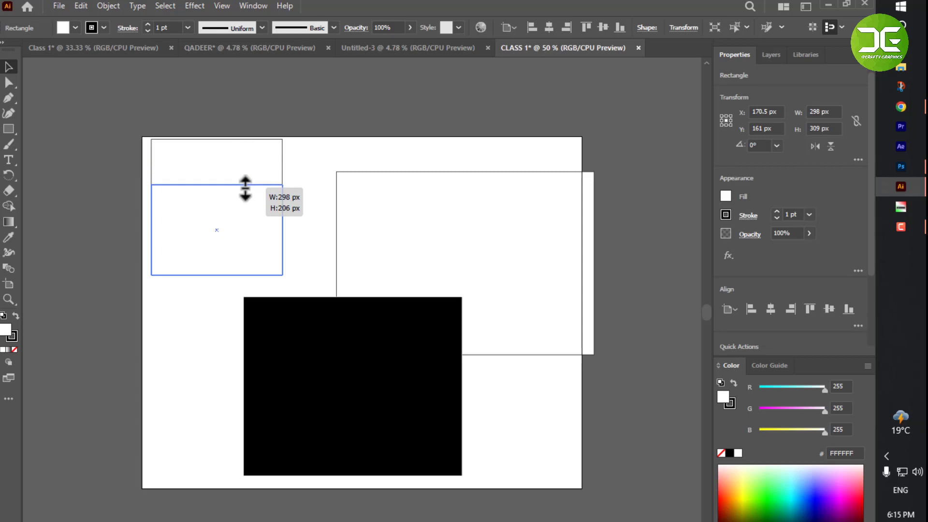
left_click_drag(246, 188, 245, 188)
key("ctrl+z")
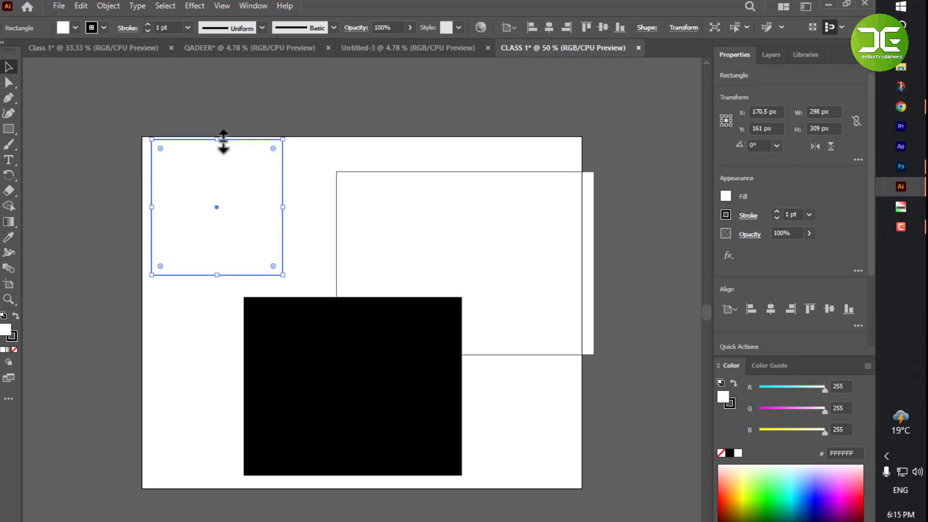
- Scale the upper-left rectangle down proportionally from its top edge to about 185 x 192 px
left_click_drag(222, 140, 225, 161)
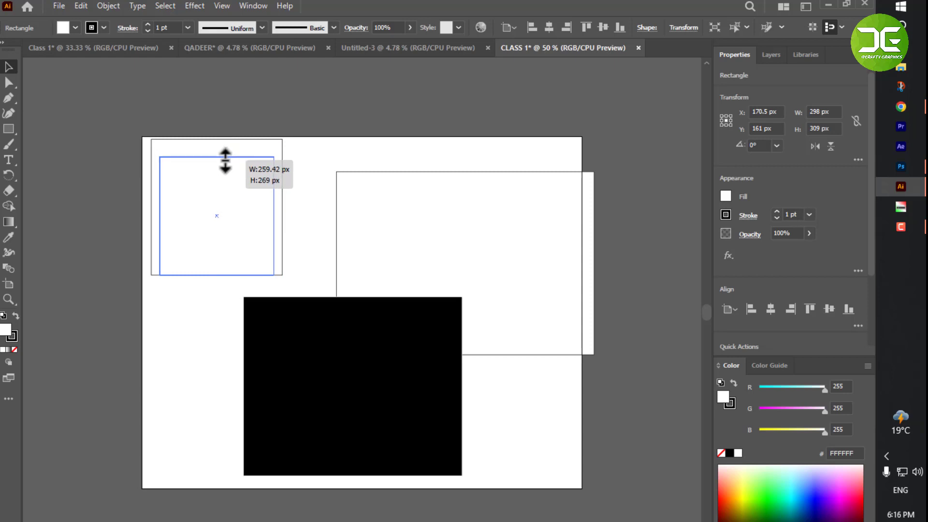
left_click_drag(225, 161, 240, 193)
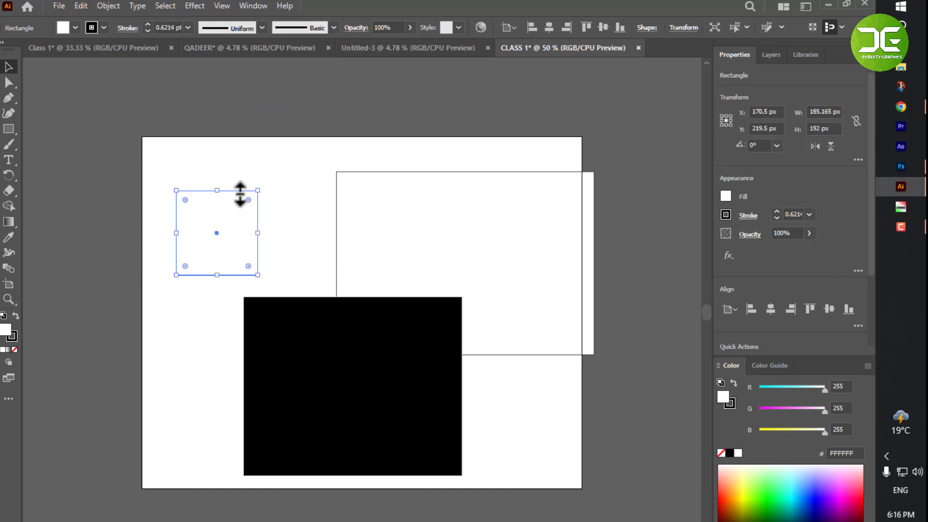
left_click(242, 180)
left_click(234, 218)
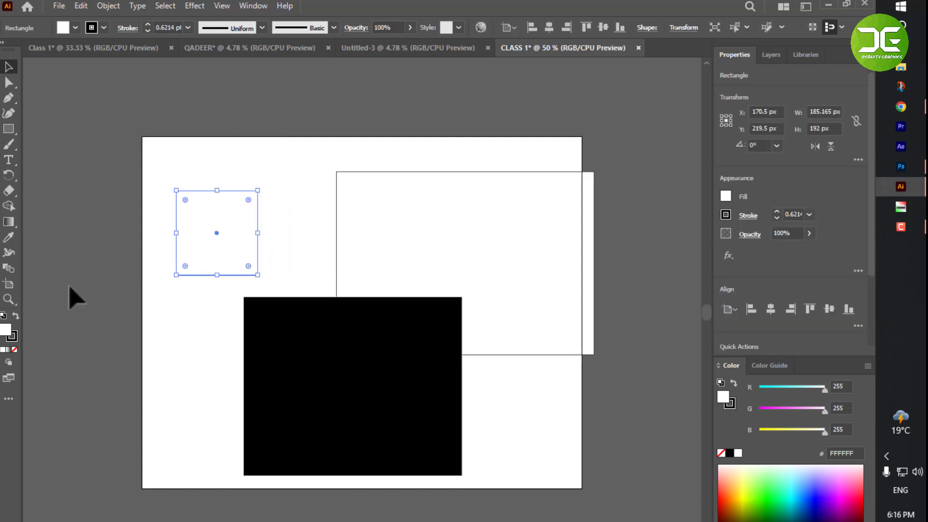
- Swap the fill and stroke colours of the small upper-left rectangle to give it a black fill
left_click(16, 315)
left_click(127, 297)
left_click(221, 242)
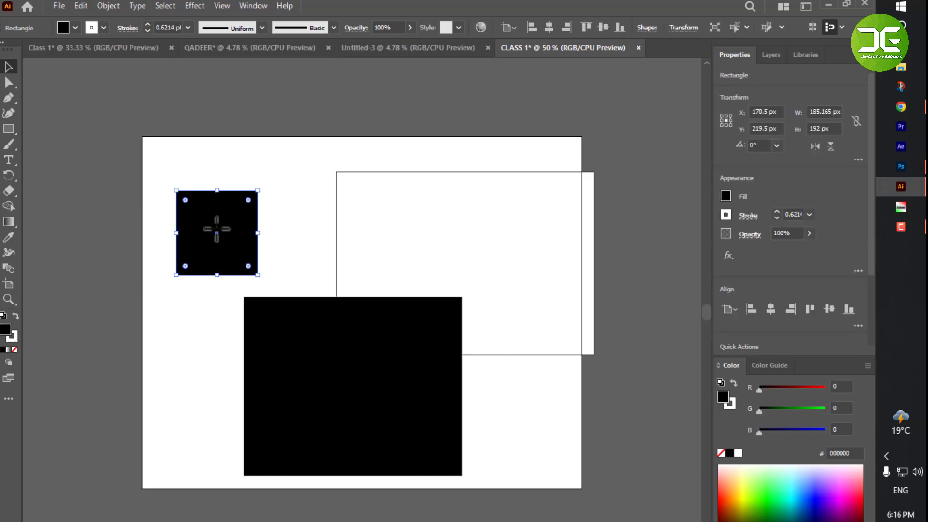
left_click(296, 248)
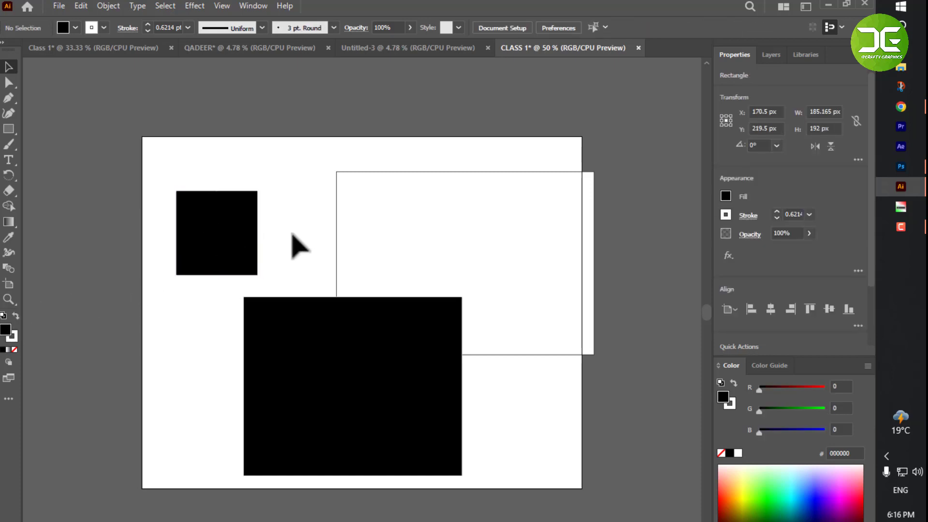
- Rotate the small black rectangle freehand about its centre and deselect it
left_click(234, 214)
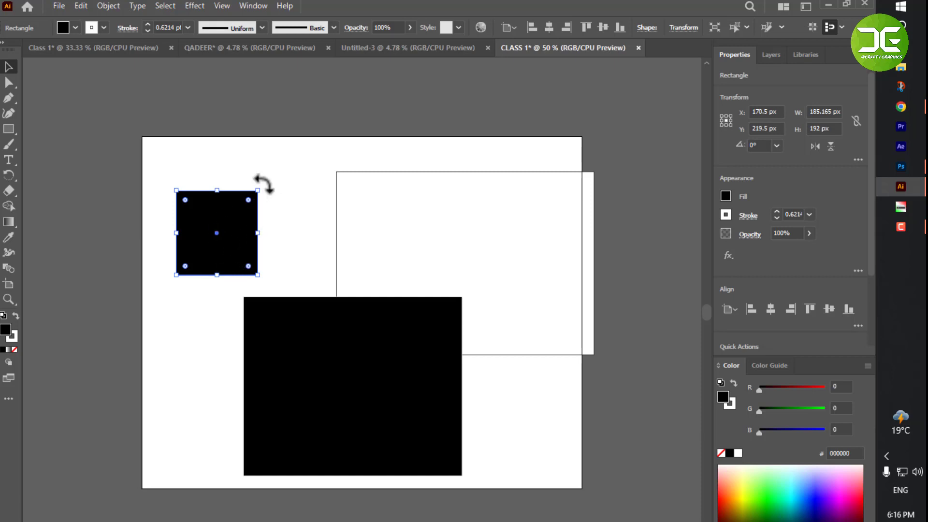
left_click_drag(264, 184, 196, 262)
left_click(331, 244)
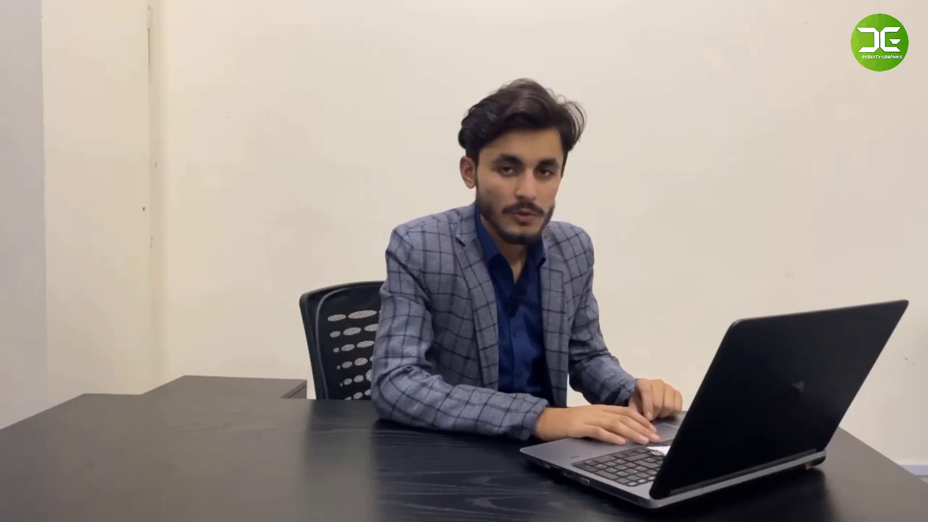